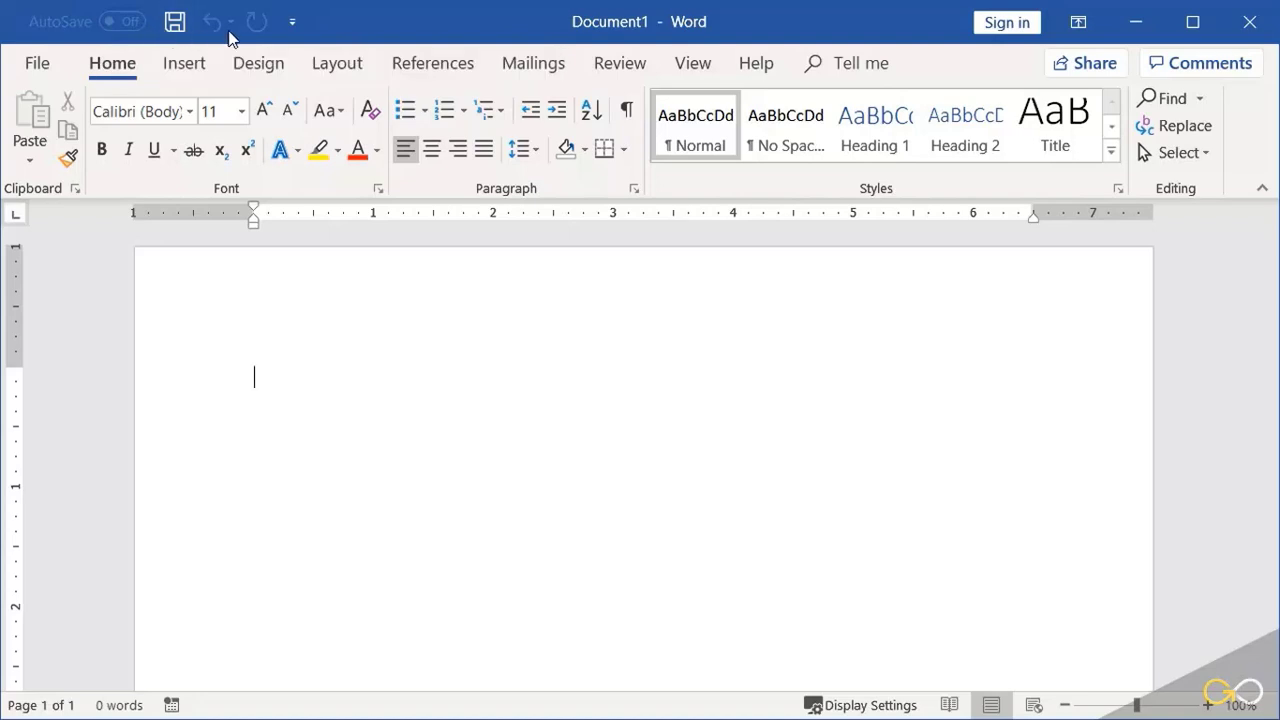
Step: Add the New, Open and Email commands to the Quick Access Toolbar
left_click(298, 33)
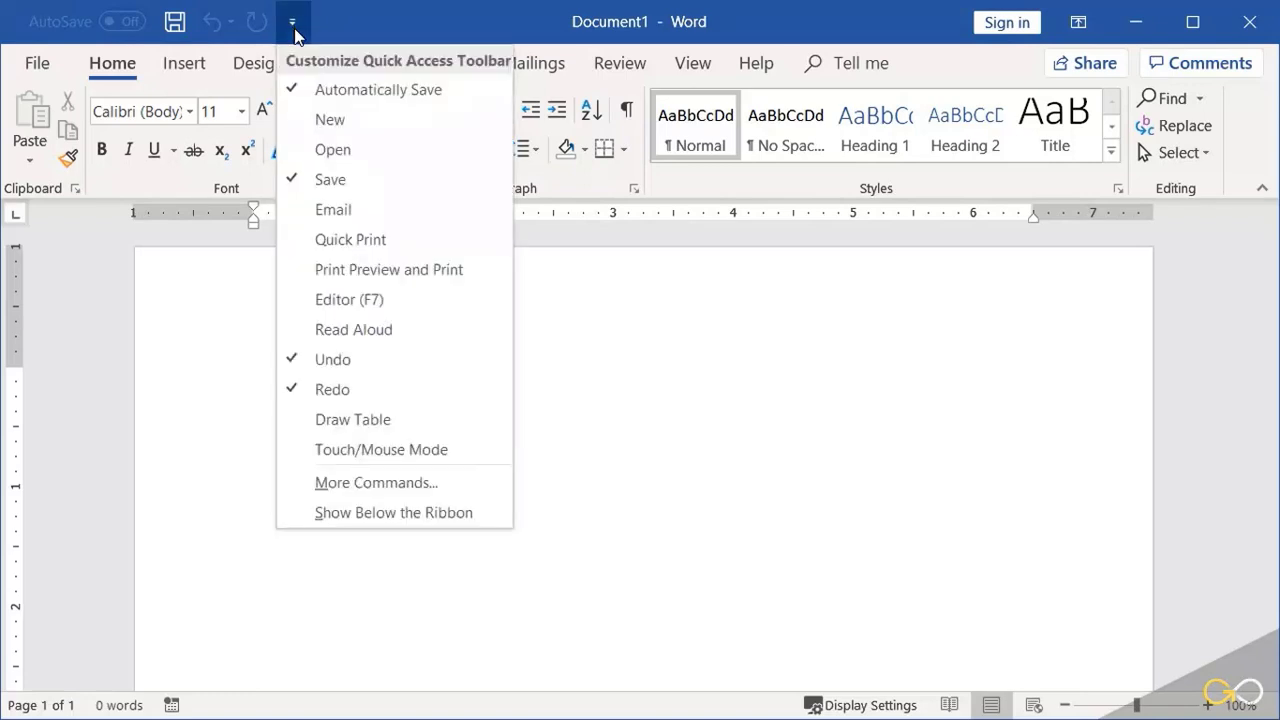
left_click(311, 120)
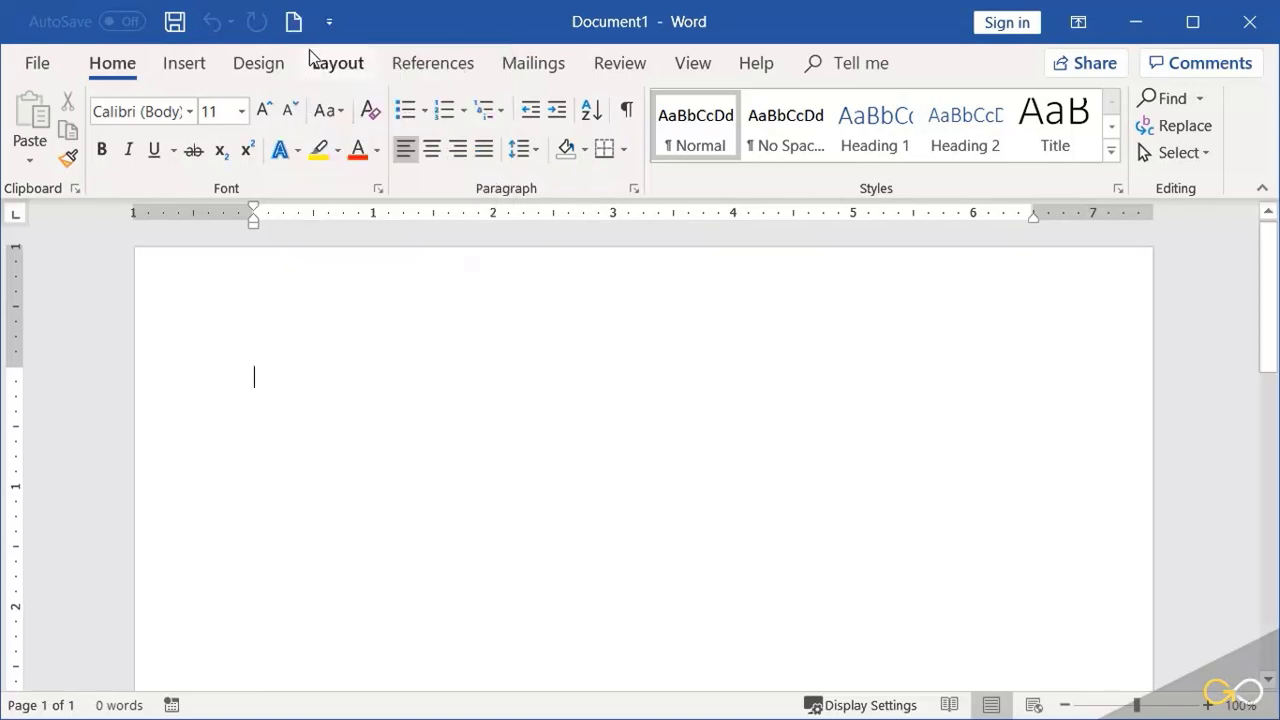
left_click(331, 21)
left_click(380, 158)
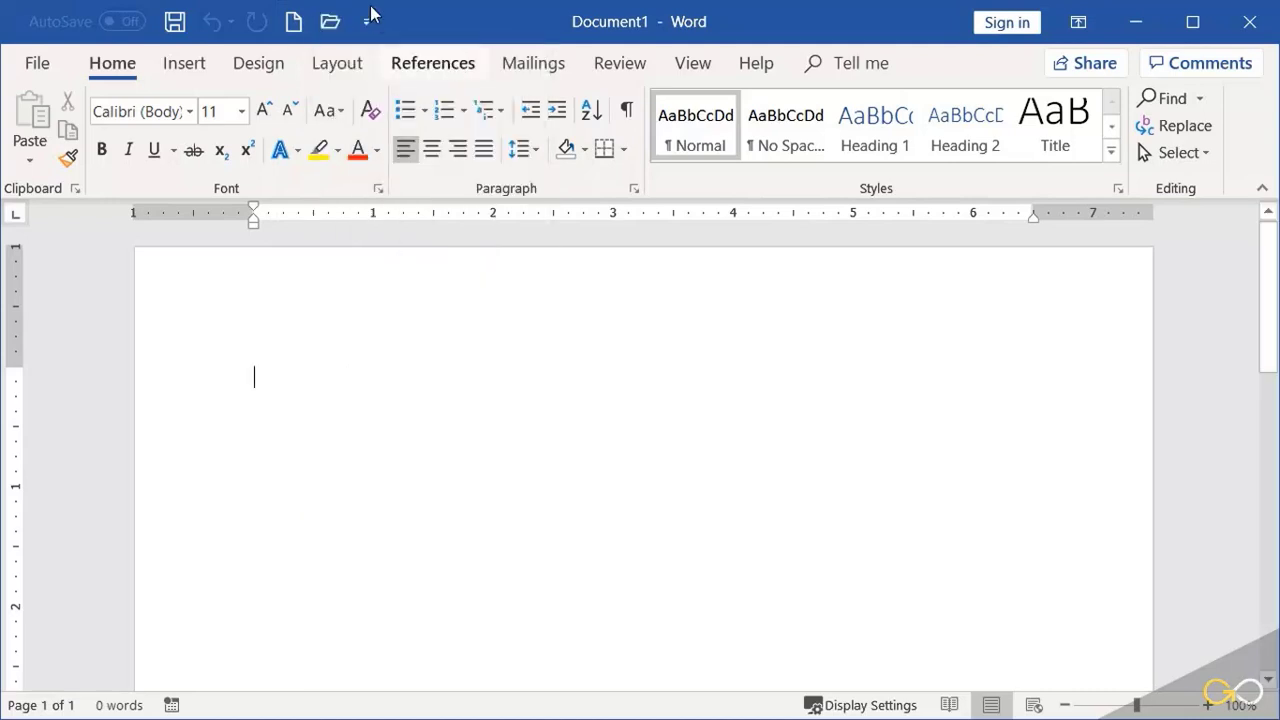
left_click(367, 22)
left_click(404, 209)
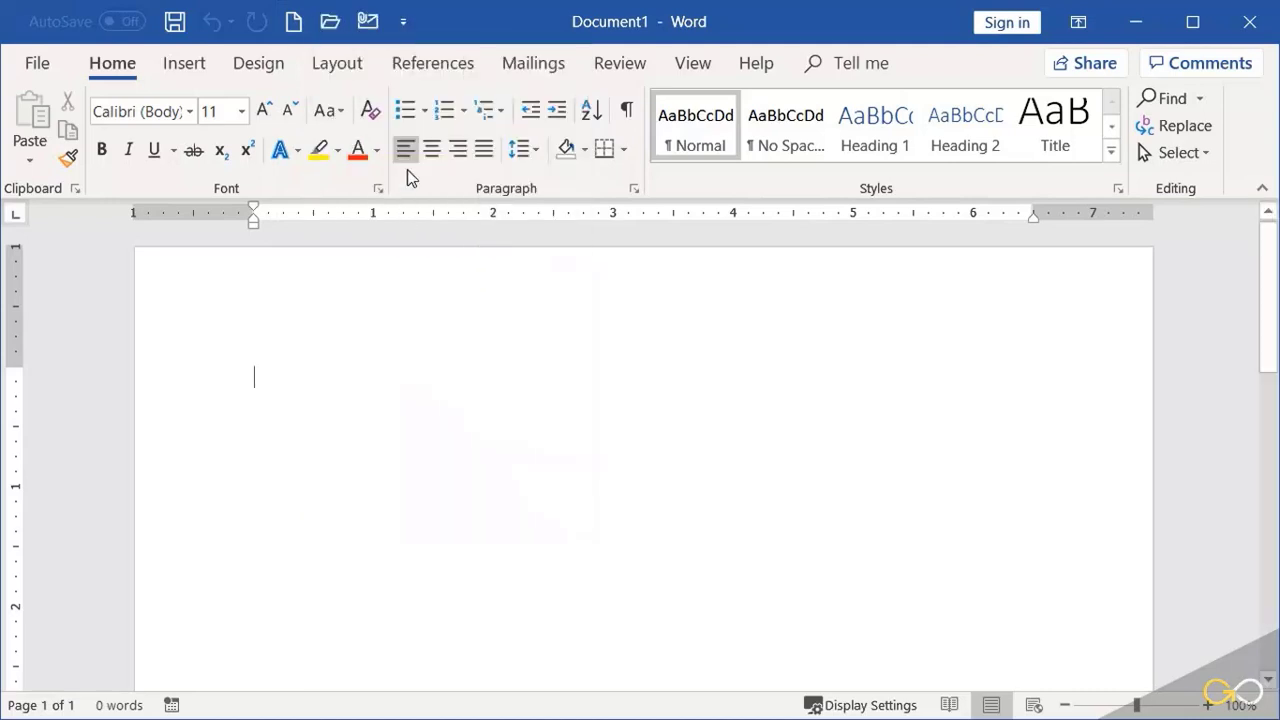
Step: Add the Quick Print, Print Preview and Print, and Editor (F7) commands to the Quick Access Toolbar
left_click(403, 22)
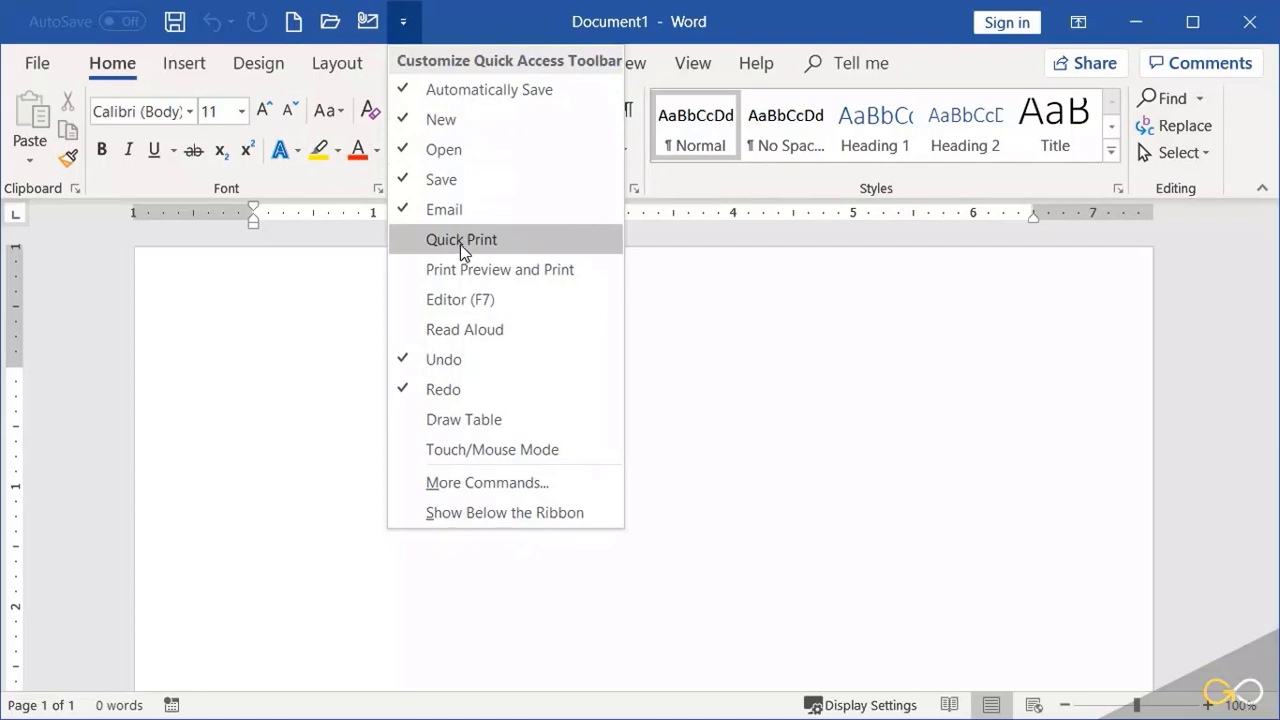
left_click(460, 242)
left_click(443, 21)
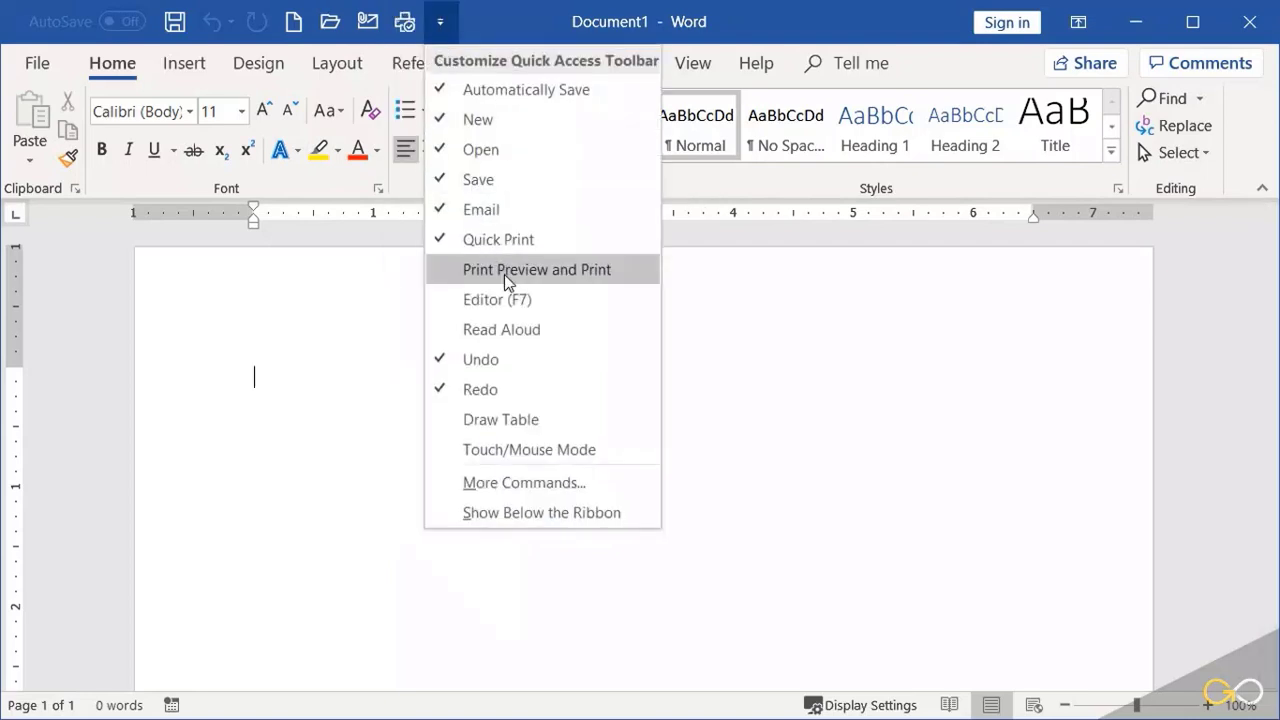
left_click(504, 270)
left_click(476, 40)
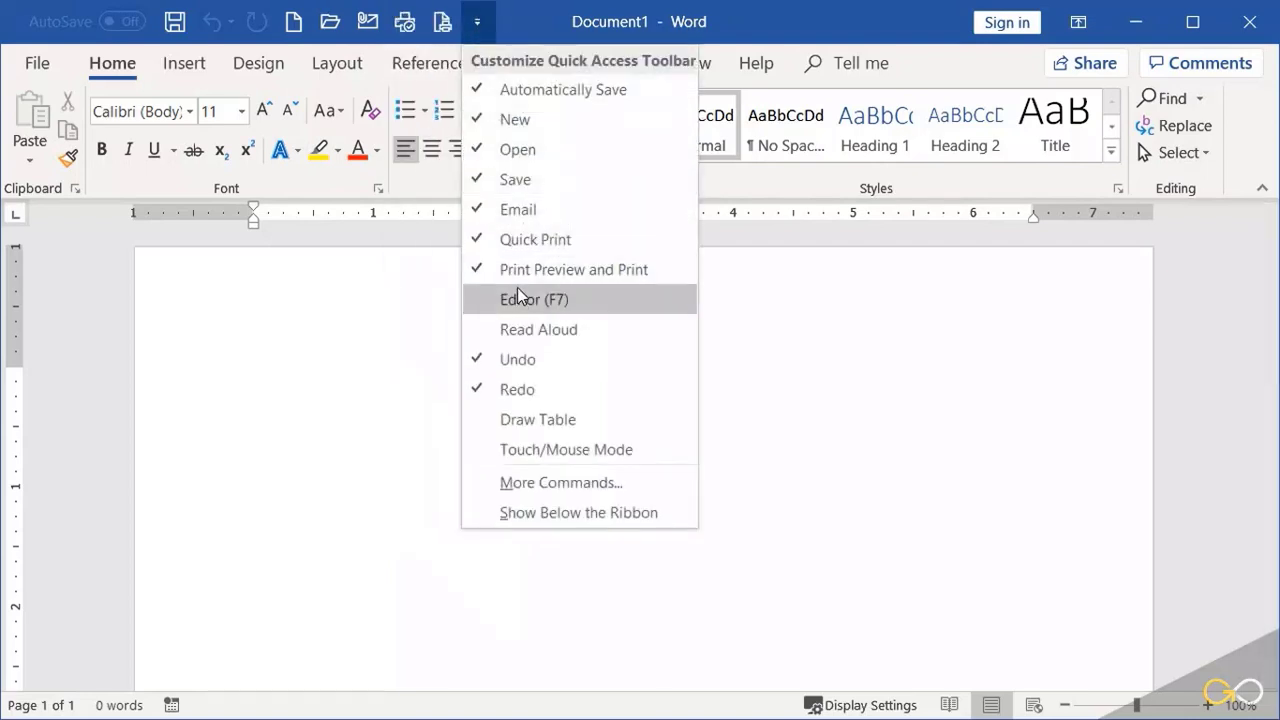
left_click(519, 294)
Step: Add the Read Aloud, Draw Table and Touch/Mouse Mode commands to the Quick Access Toolbar
left_click(514, 21)
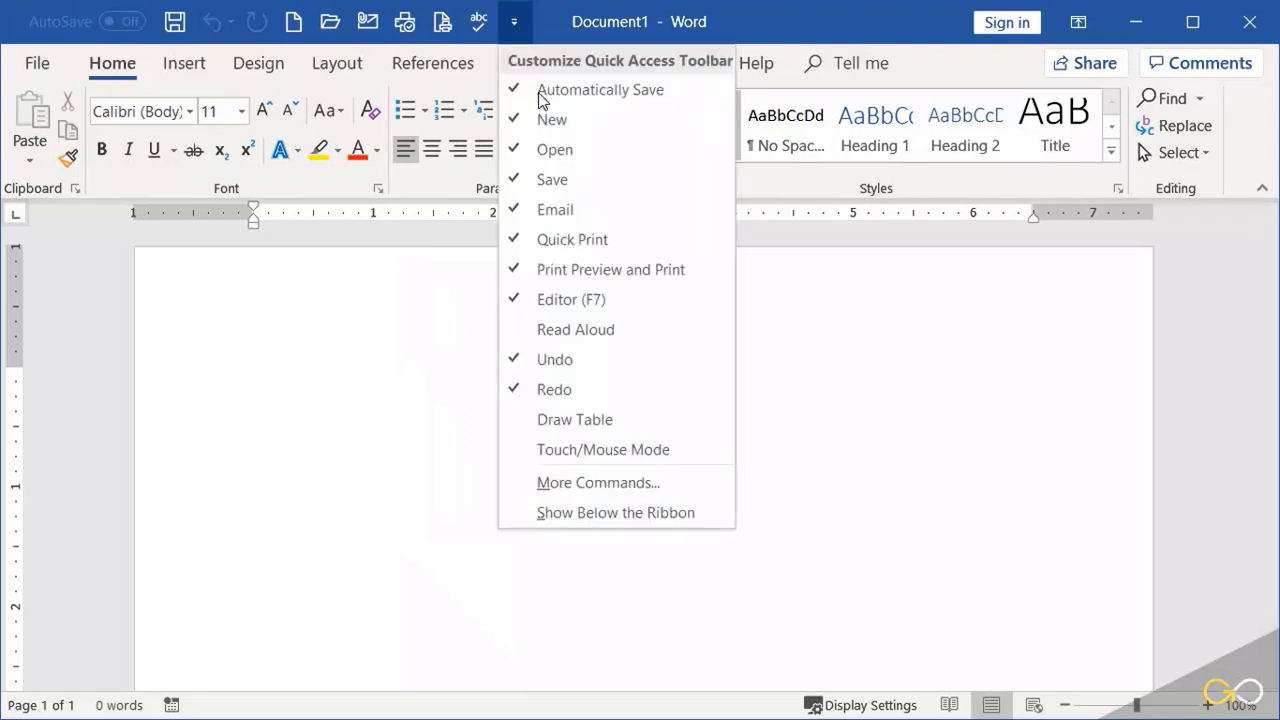
left_click(612, 329)
left_click(551, 21)
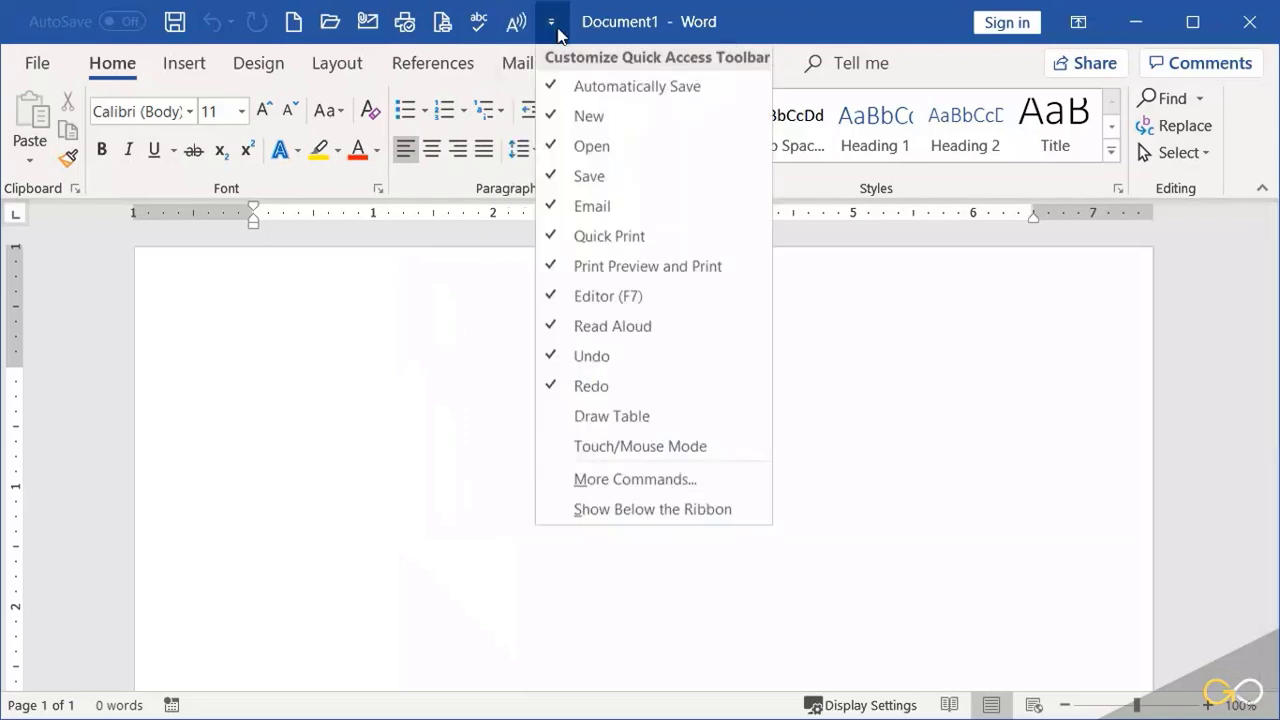
left_click(613, 421)
left_click(586, 21)
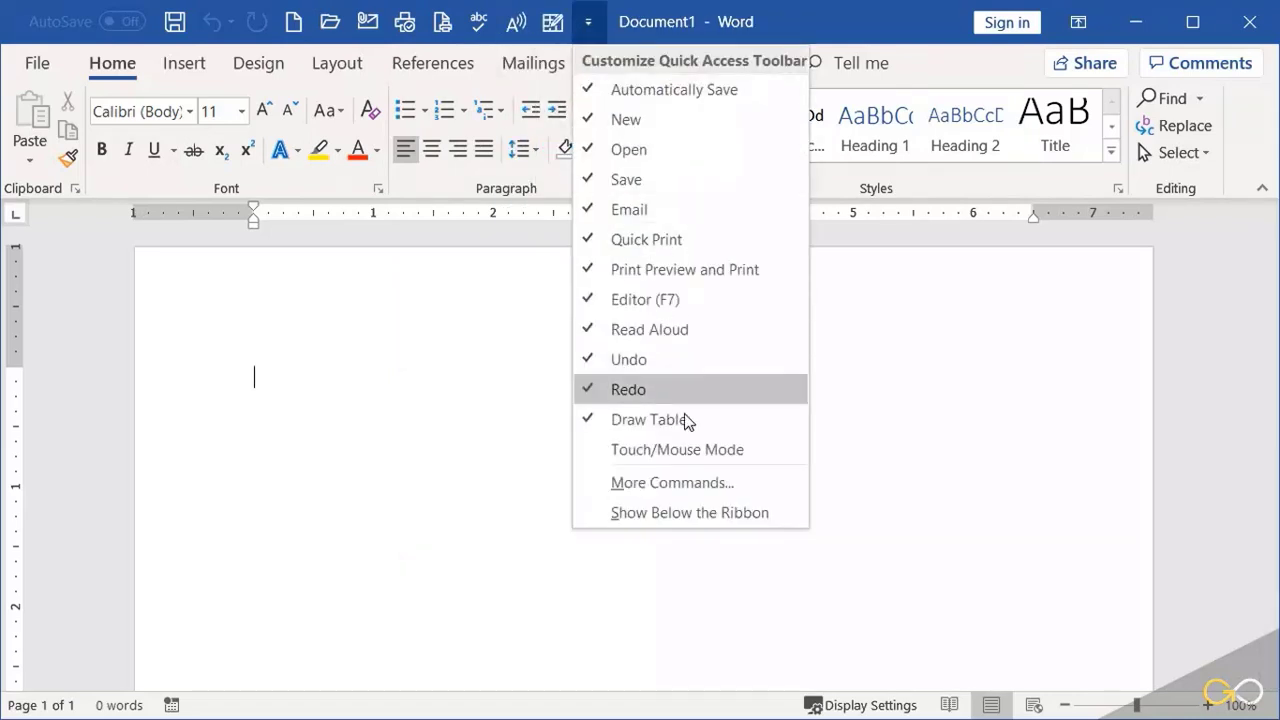
left_click(694, 452)
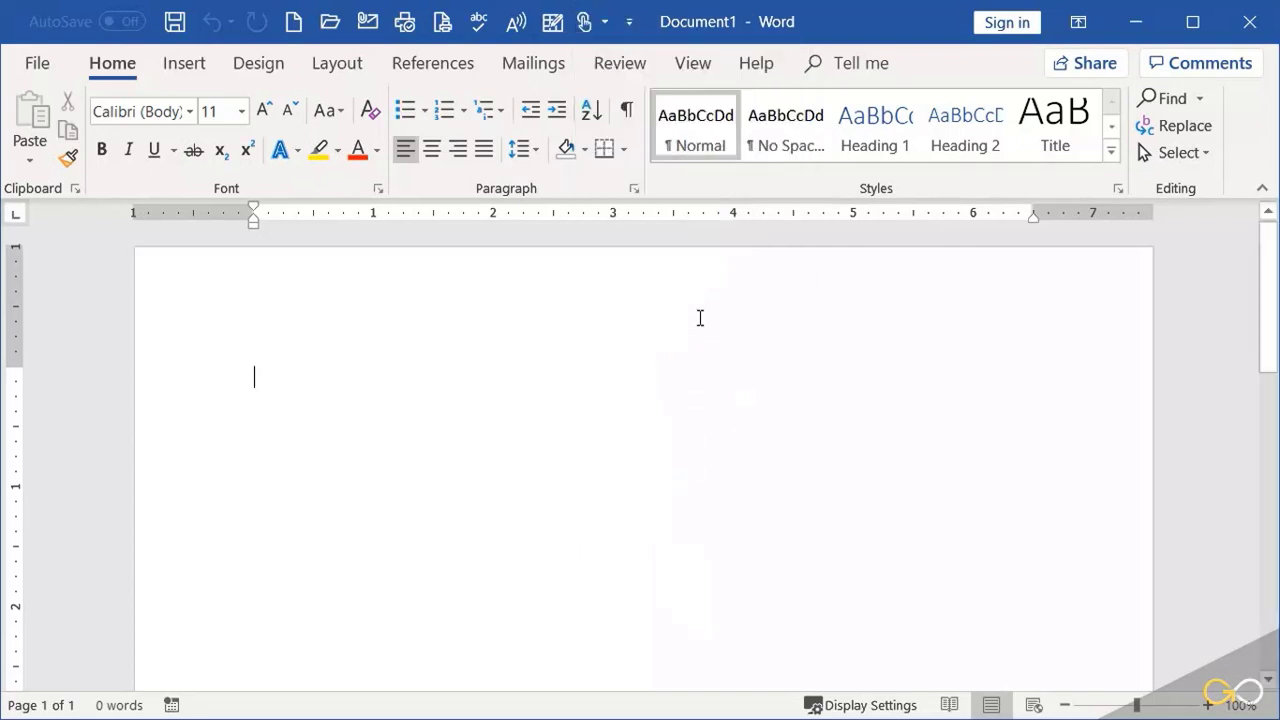
Step: Remove Automatically Save from the Quick Access Toolbar and show the toolbar below the ribbon
left_click(629, 21)
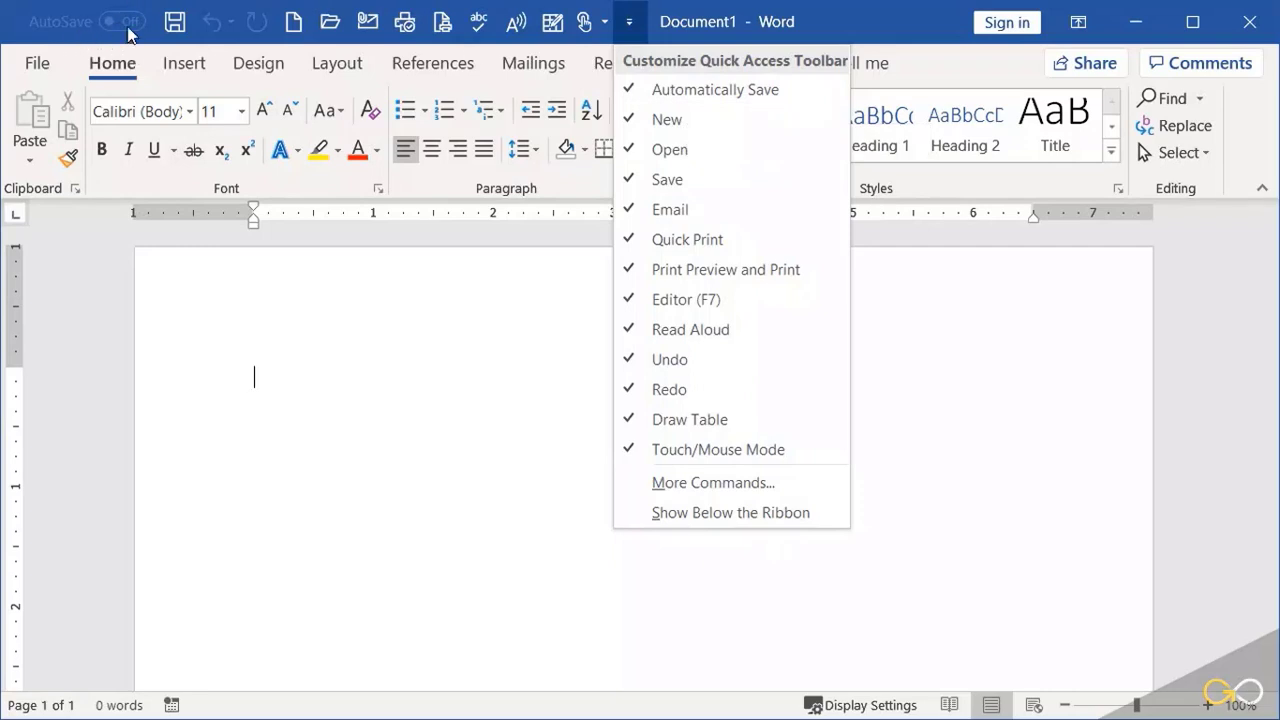
left_click(629, 90)
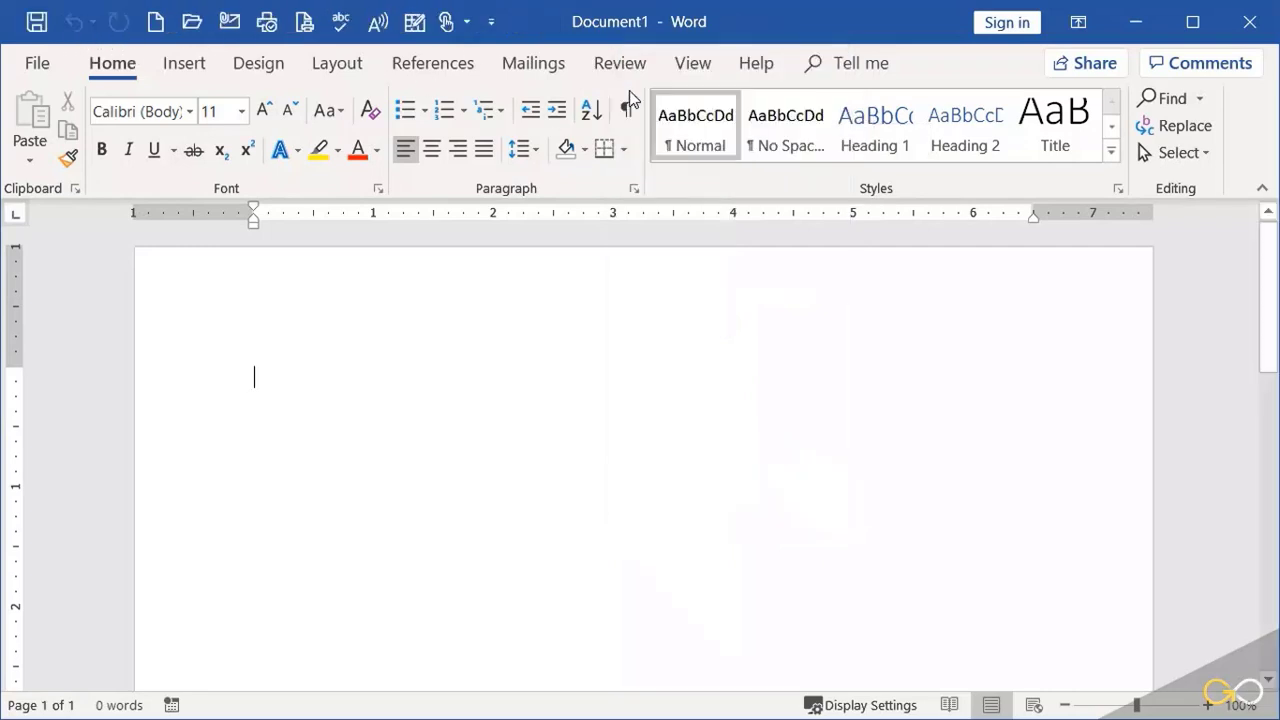
left_click(496, 30)
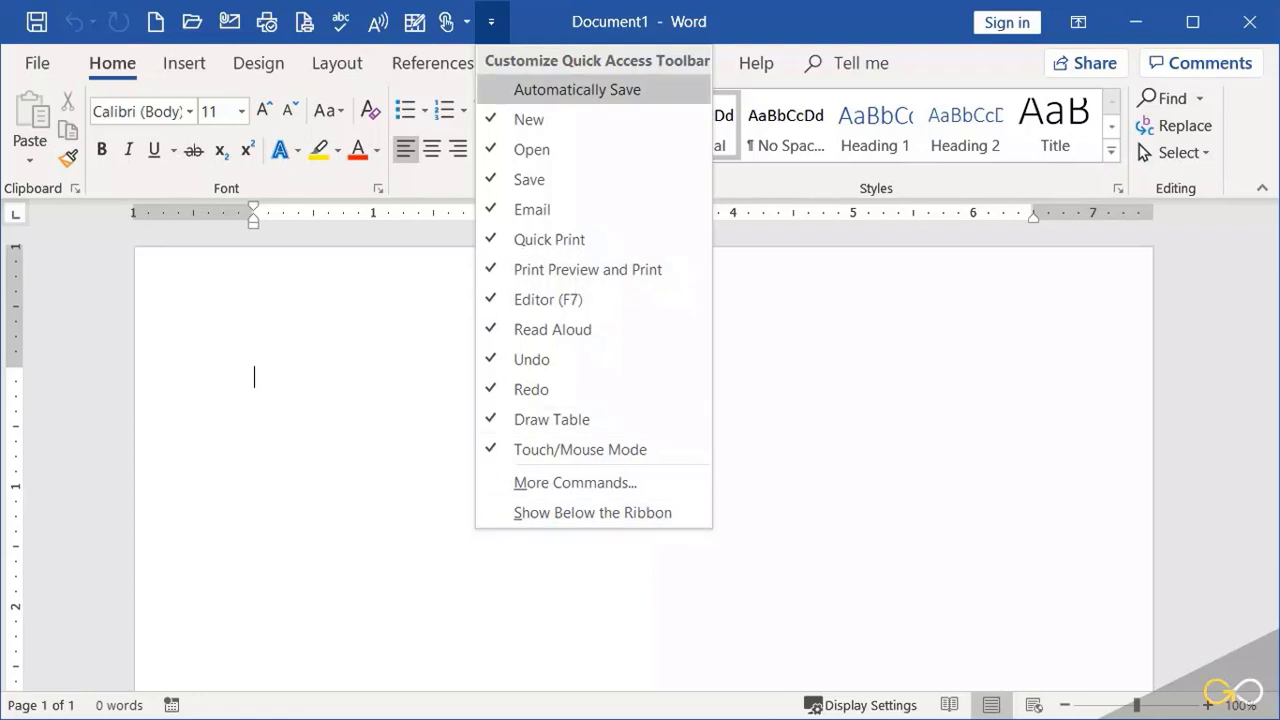
left_click(548, 30)
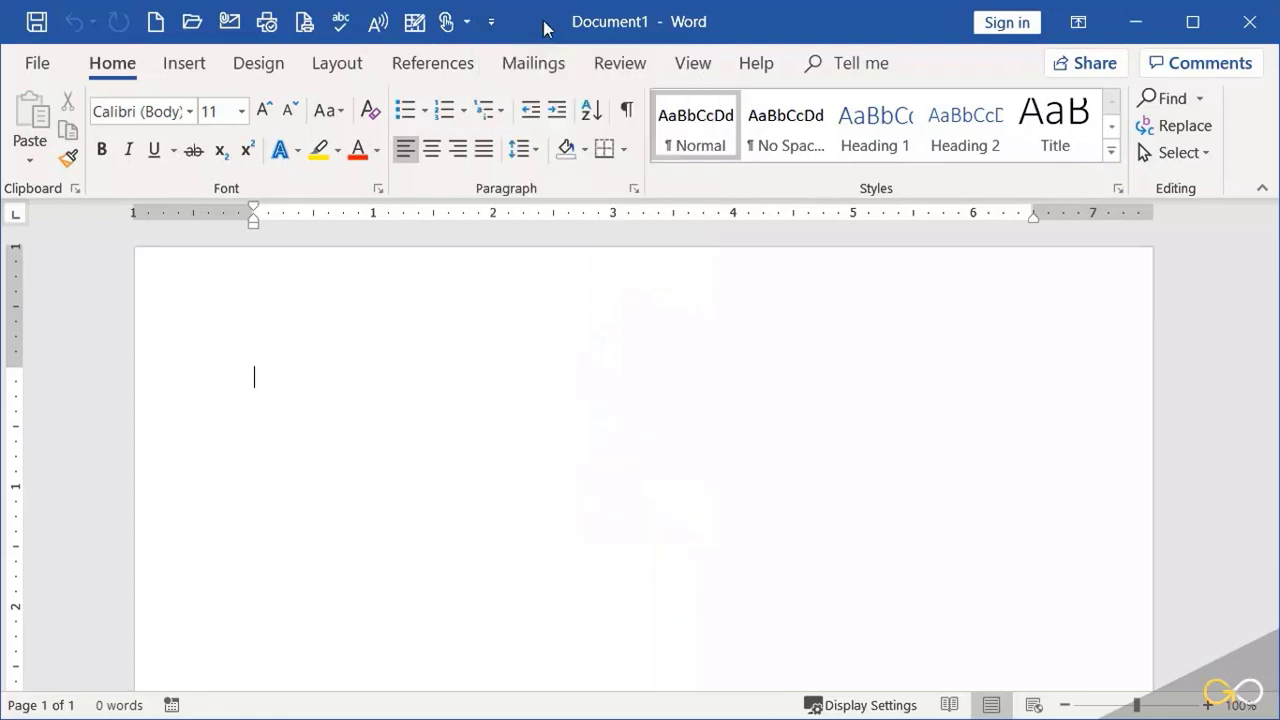
right_click(410, 21)
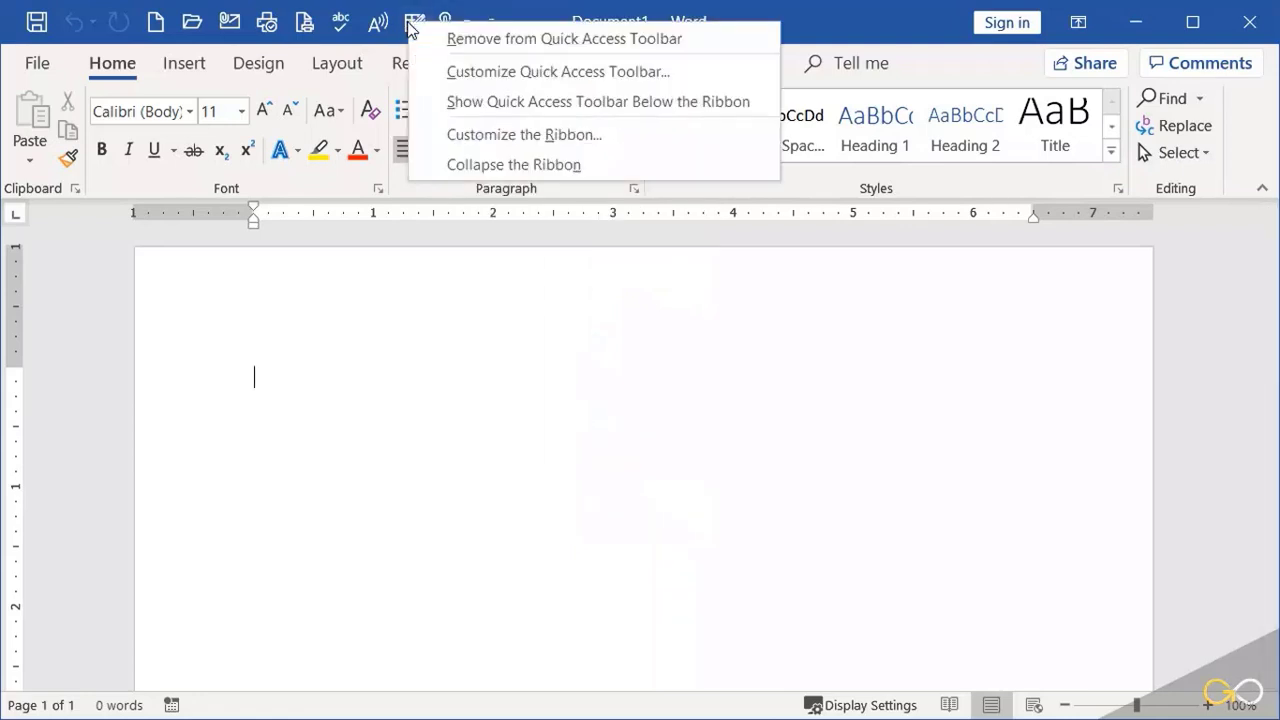
left_click(516, 101)
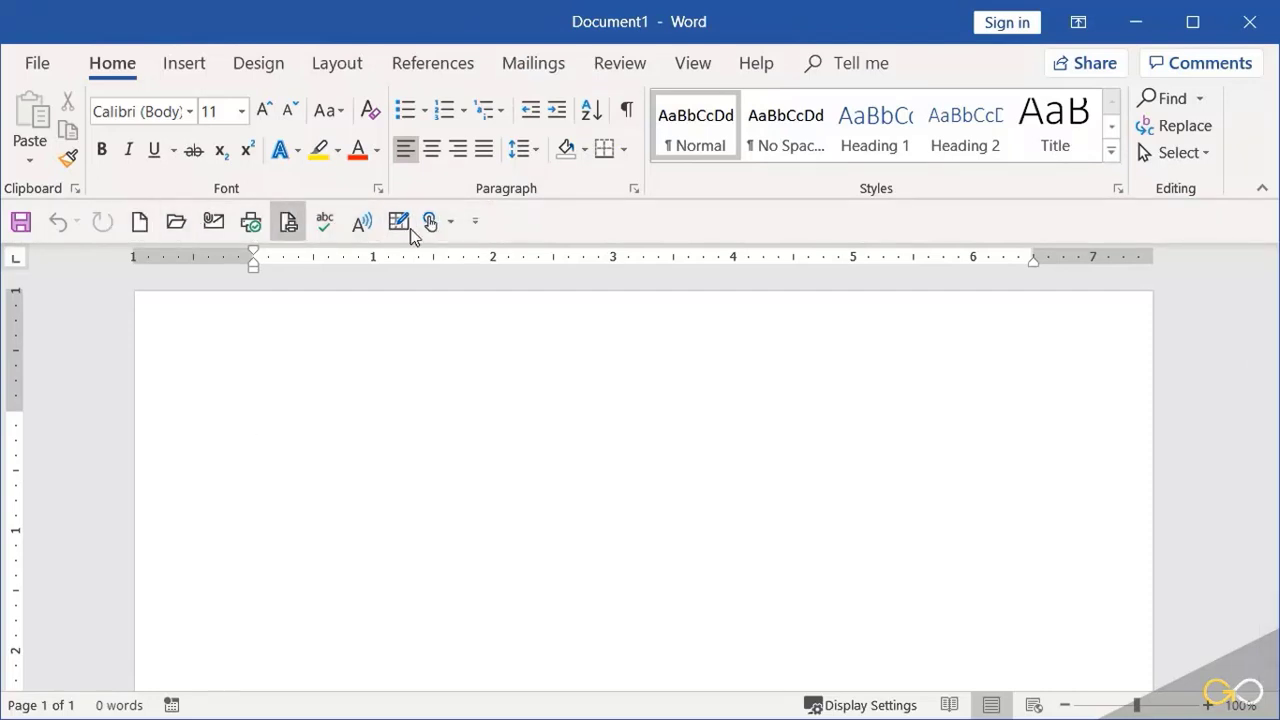
Step: Add Save As from the Popular Commands to the Quick Access Toolbar's command list in Word Options
left_click(477, 226)
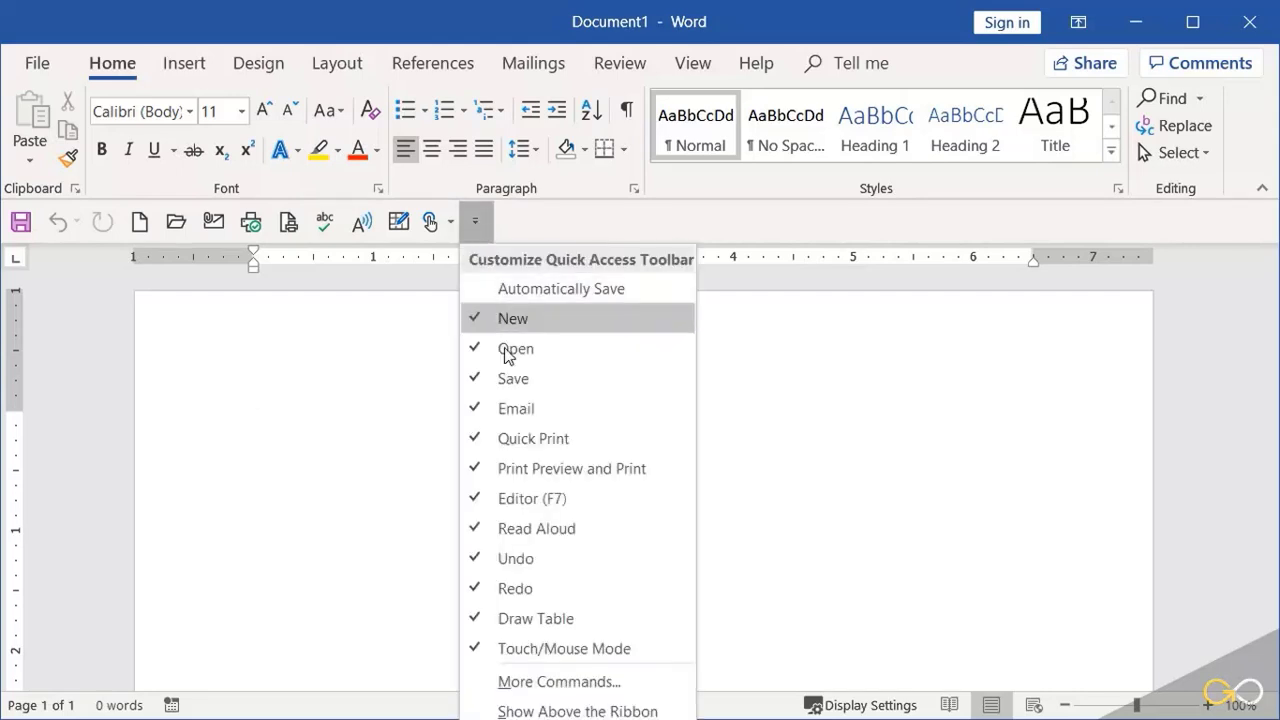
left_click(571, 684)
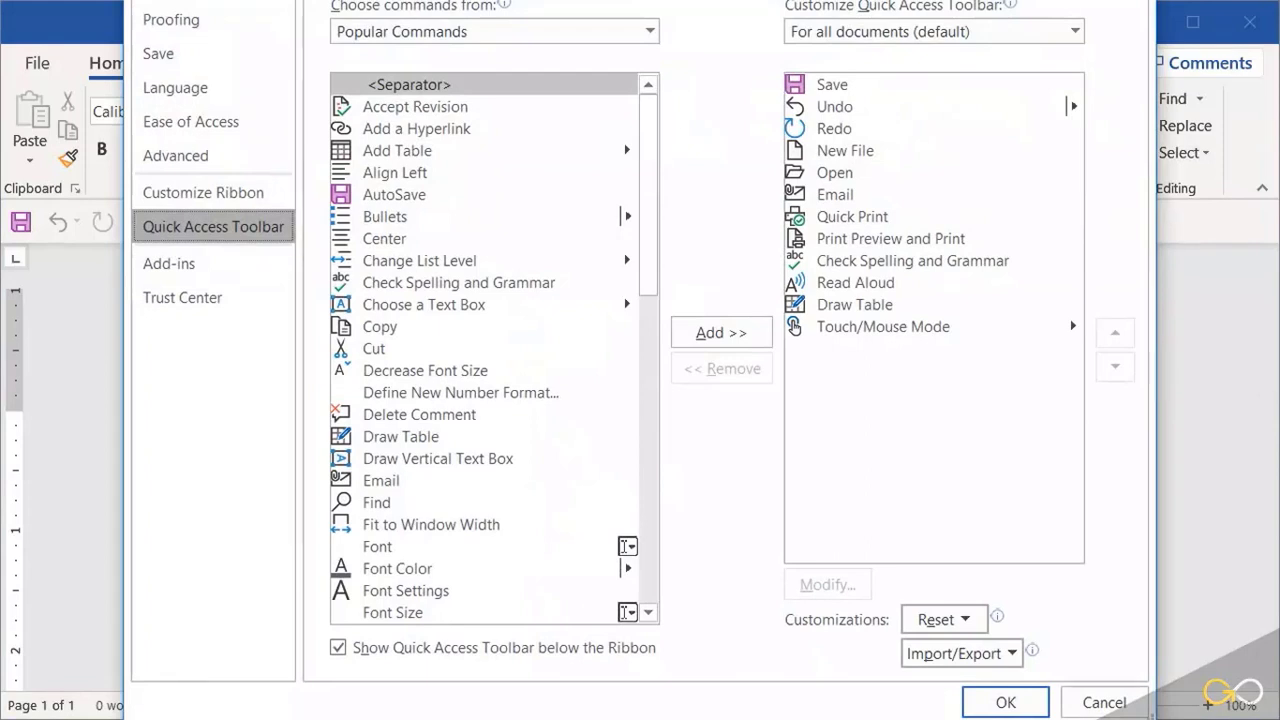
left_click_drag(673, 0, 664, 18)
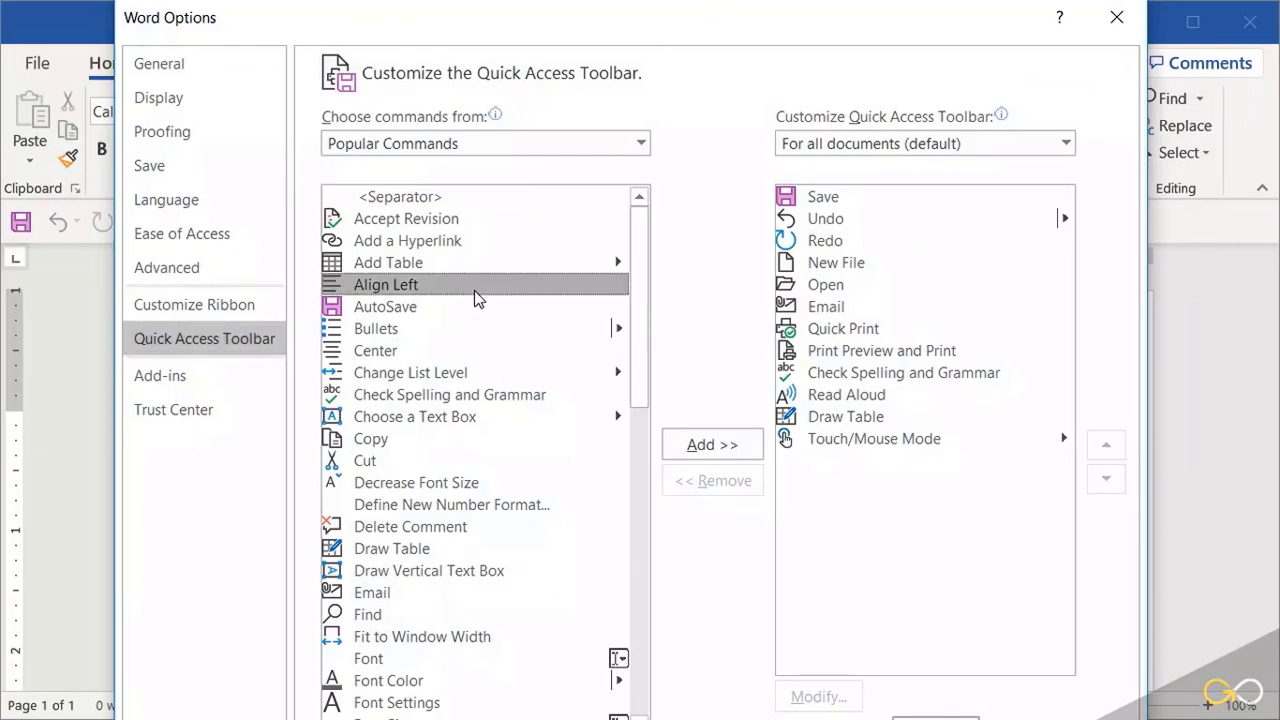
scroll(474, 290, "down", 8)
scroll(475, 290, "down", 5)
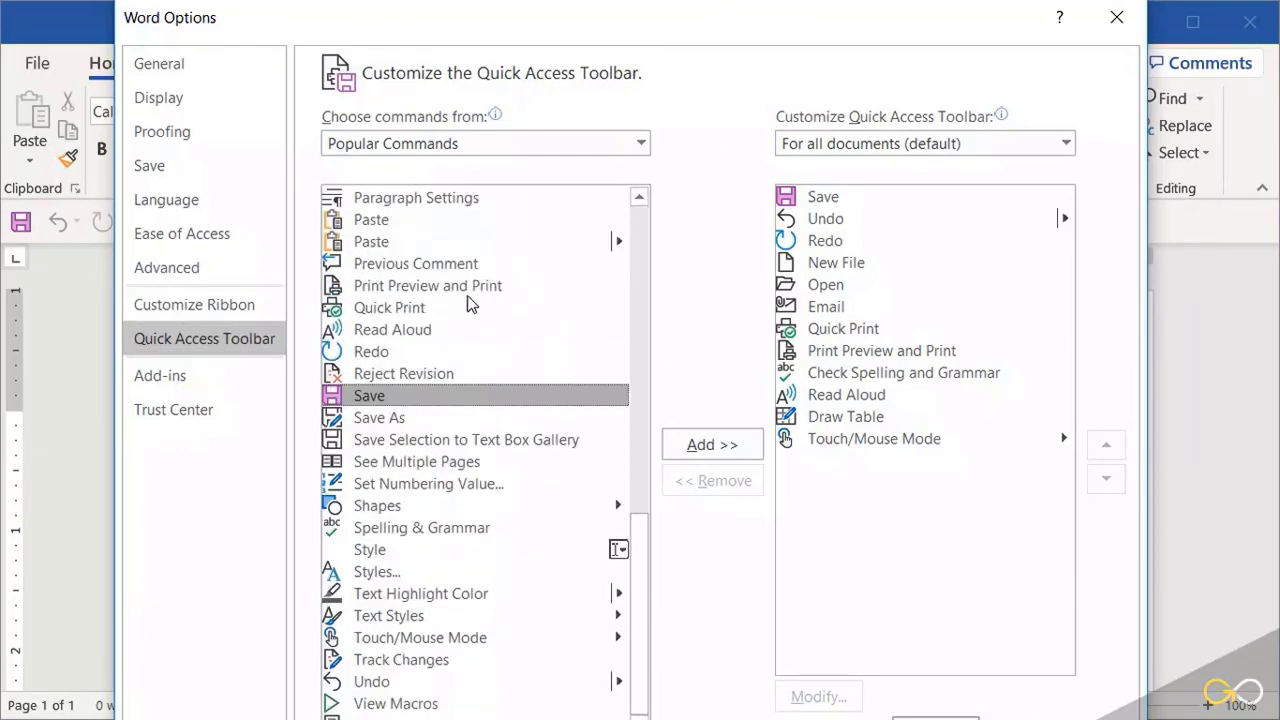
left_click(363, 420)
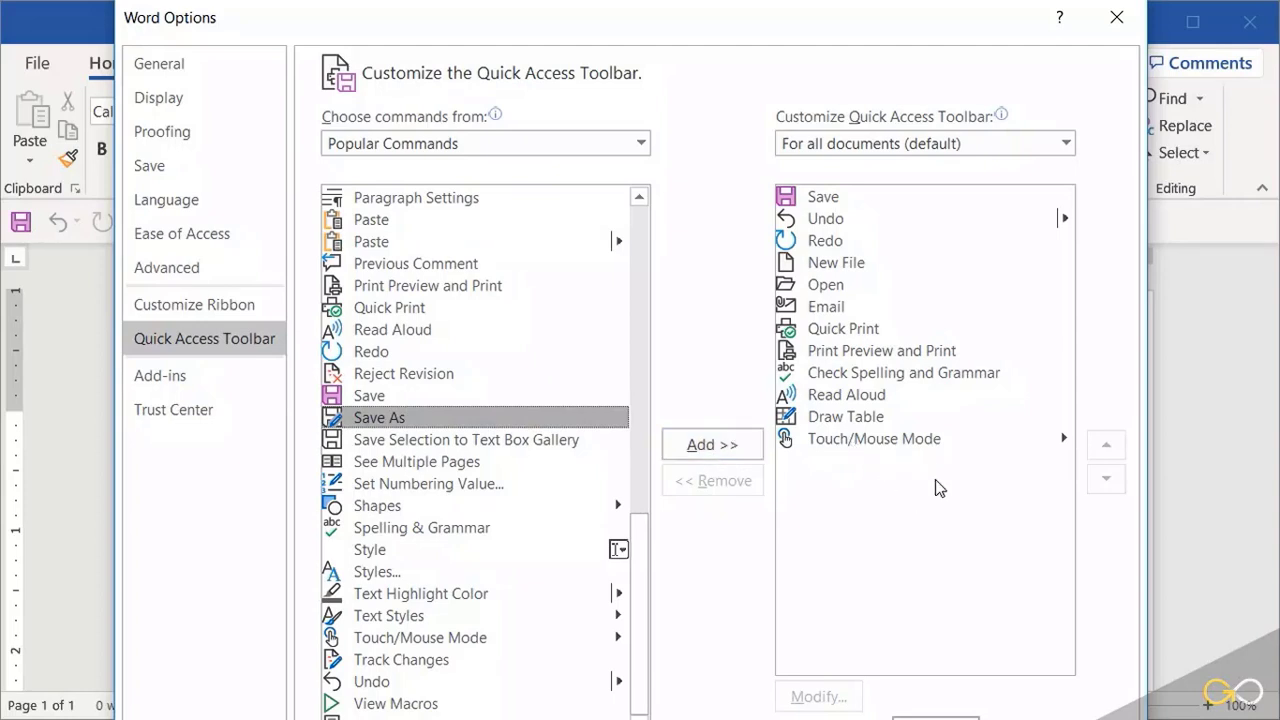
double_click(513, 420)
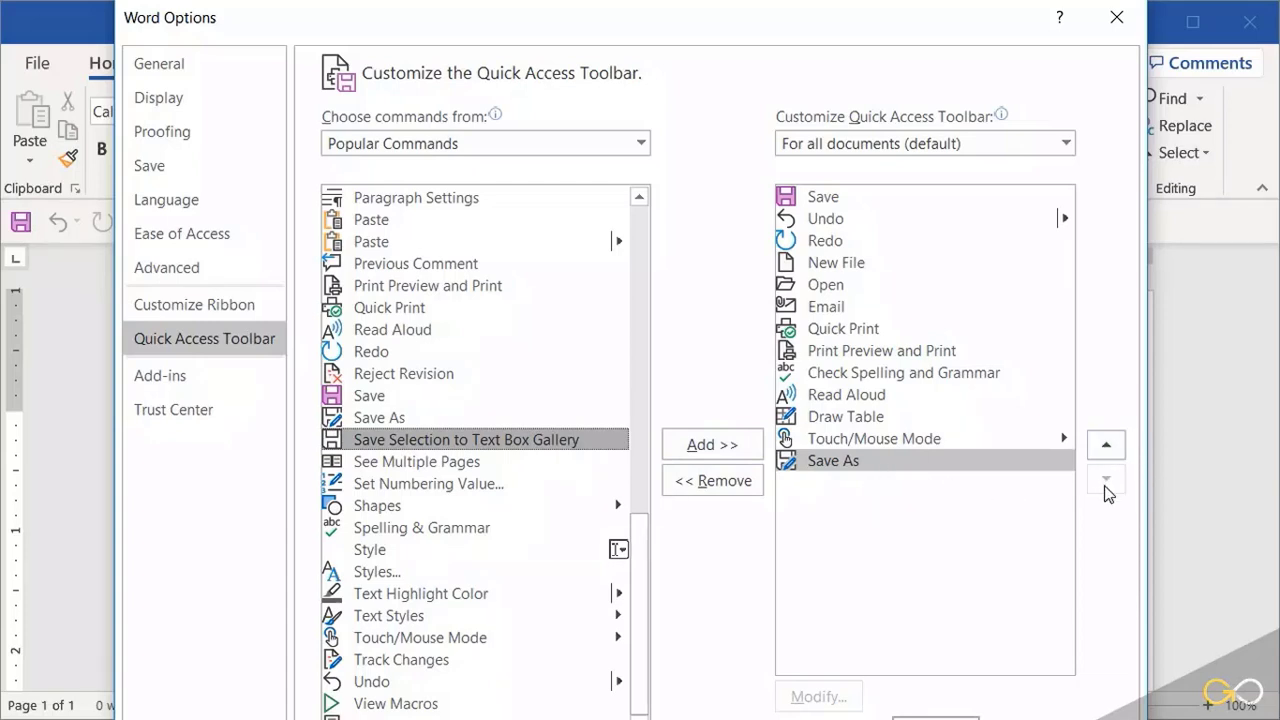
Step: Reorder the Quick Access Toolbar so Save As comes directly after Save, and apply the customization
left_click(1109, 448)
left_click(1109, 448)
left_click(1109, 448)
left_click(1109, 448)
left_click(1110, 450)
left_click(1110, 450)
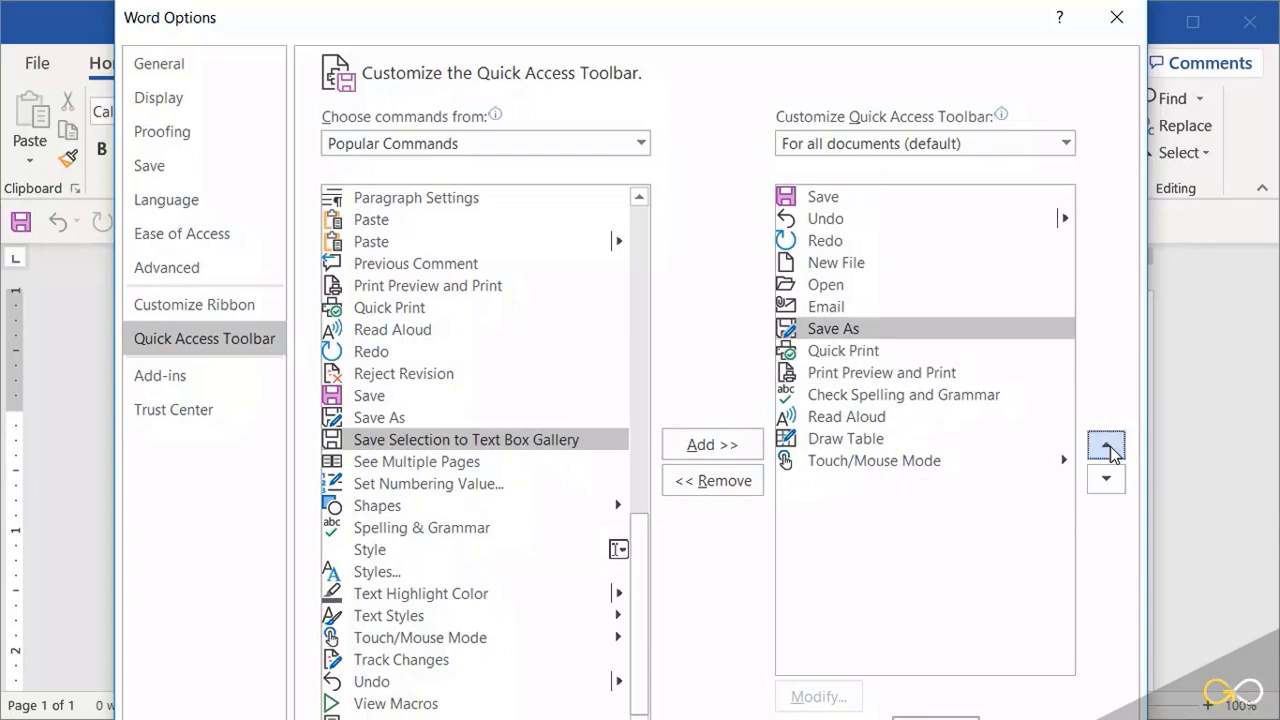
left_click(1107, 447)
left_click(1107, 447)
left_click(1107, 447)
left_click(1107, 447)
left_click(1107, 447)
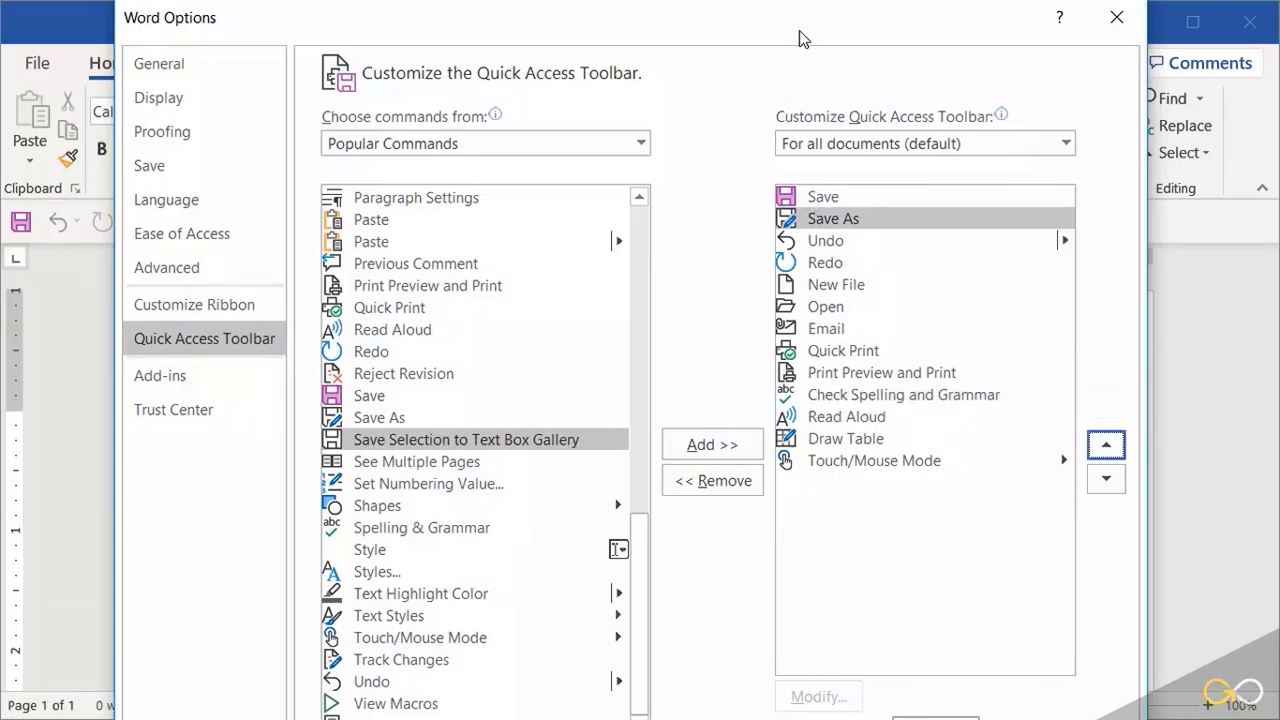
left_click_drag(797, 40, 778, 0)
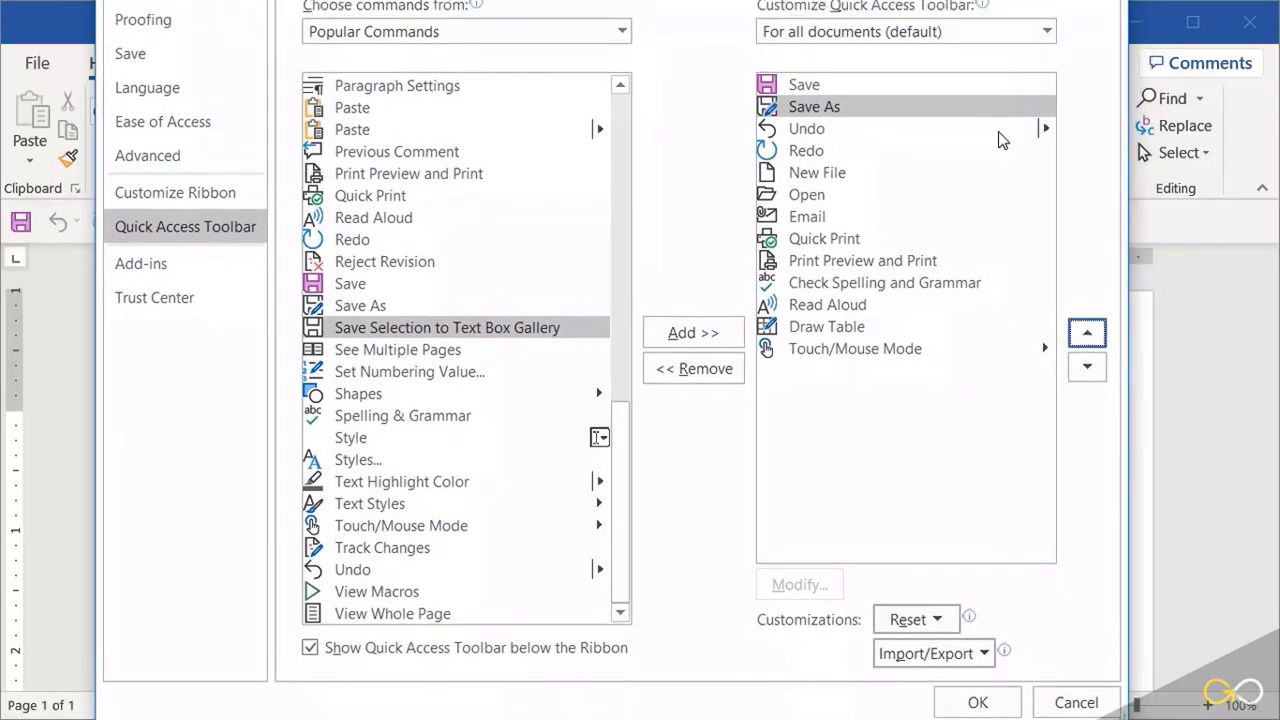
left_click(978, 703)
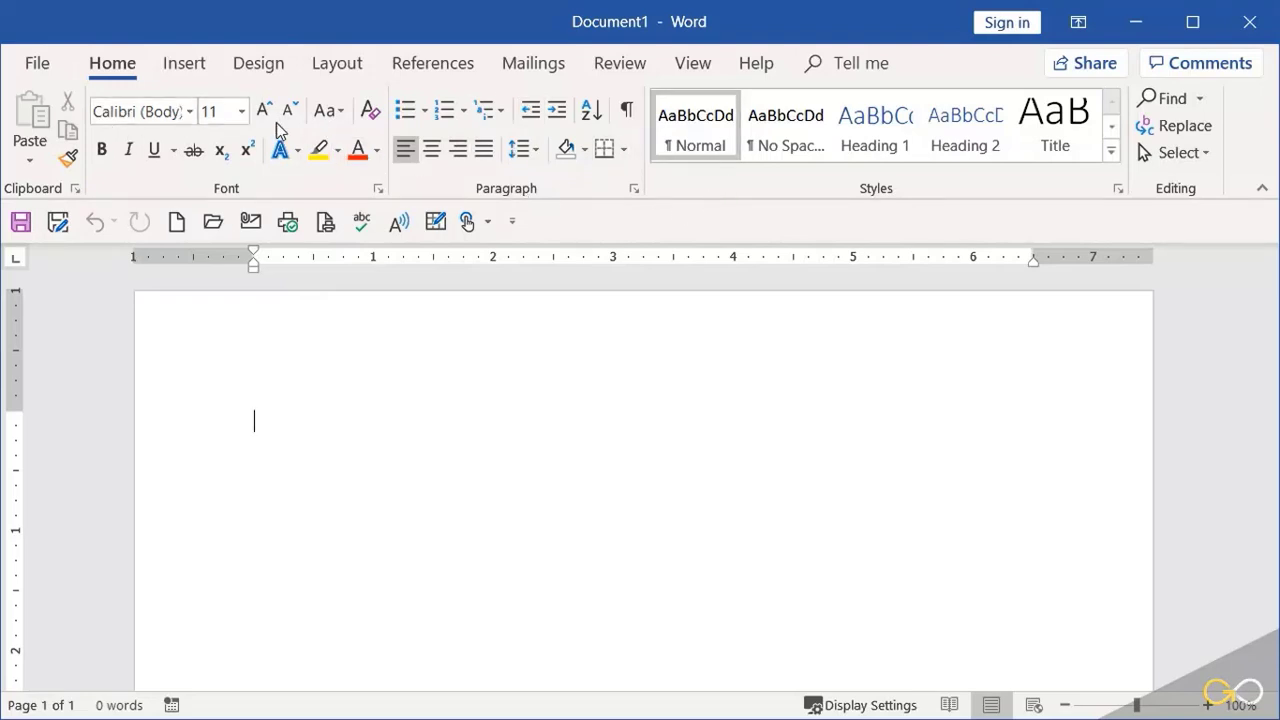
Step: Add the ribbon's Font and Font Size boxes to the Quick Access Toolbar
right_click(158, 114)
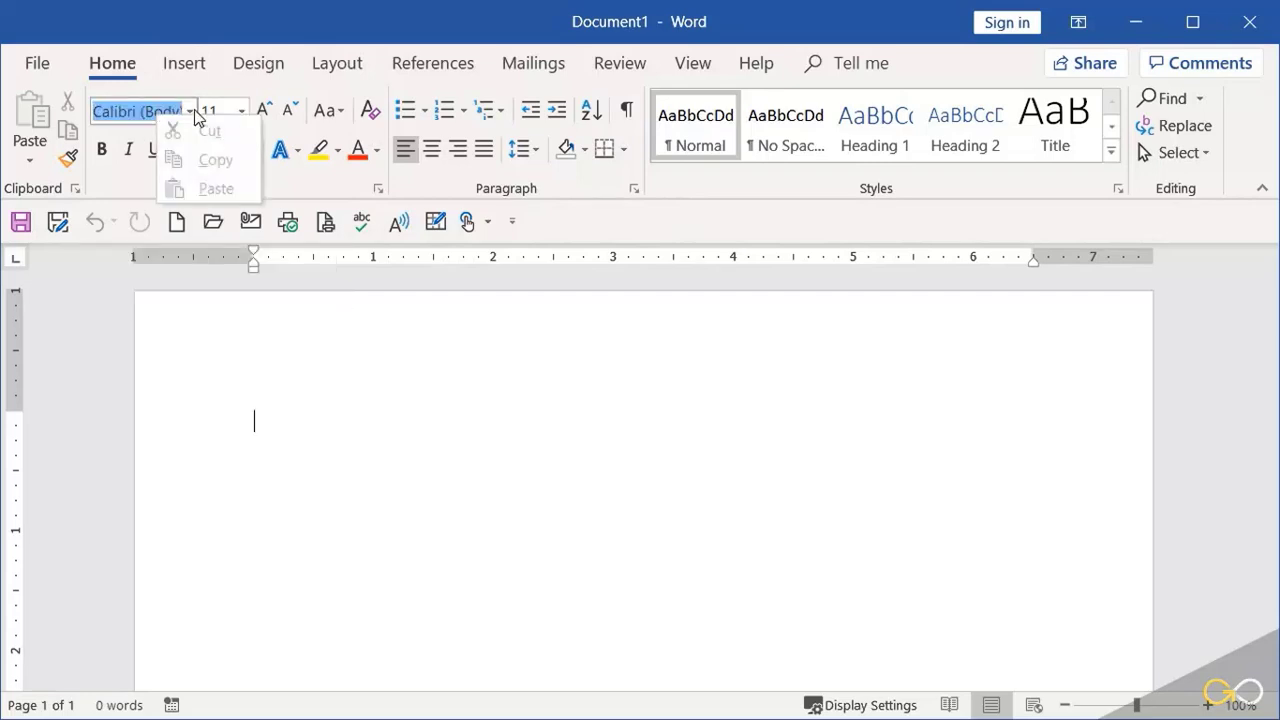
right_click(194, 110)
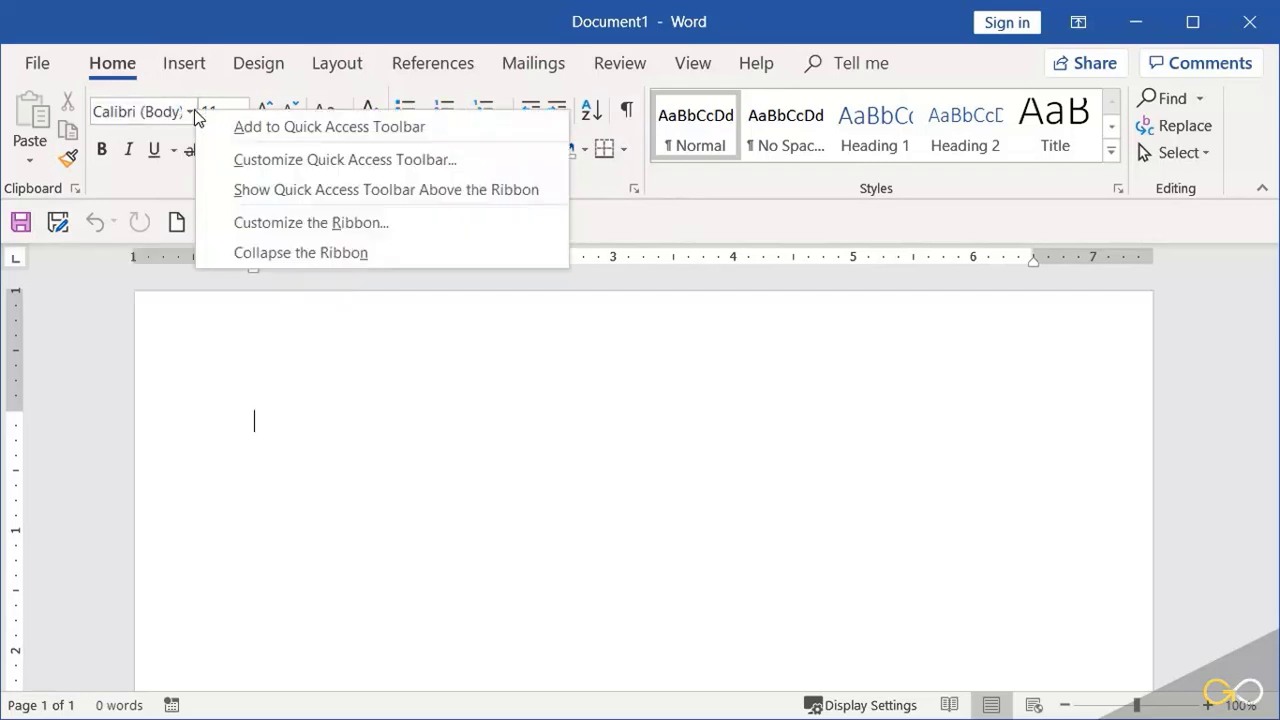
left_click(287, 130)
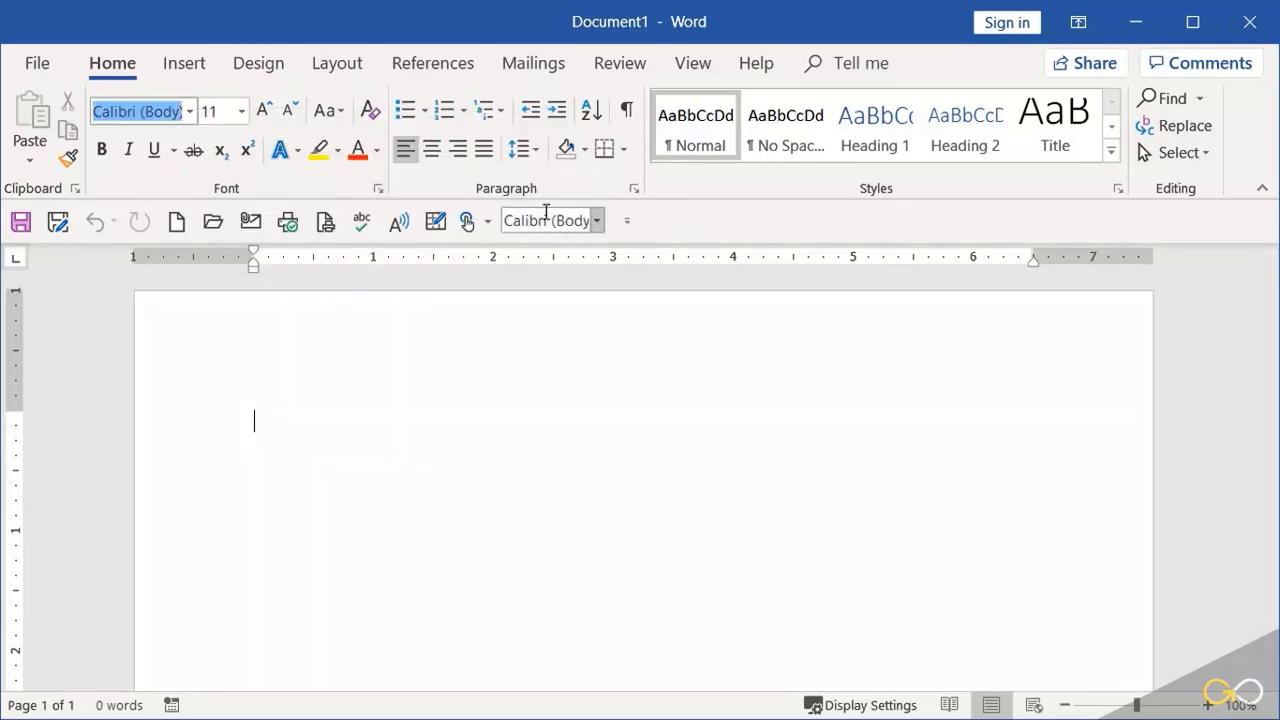
right_click(241, 119)
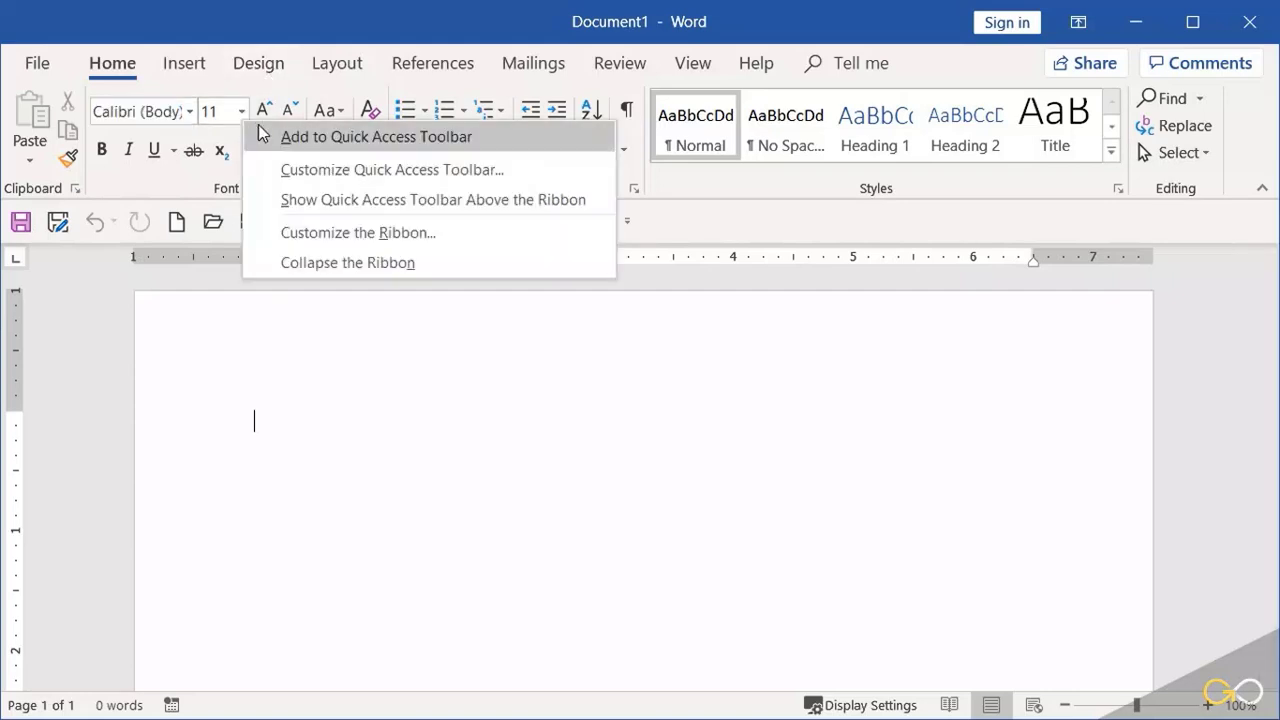
left_click(267, 136)
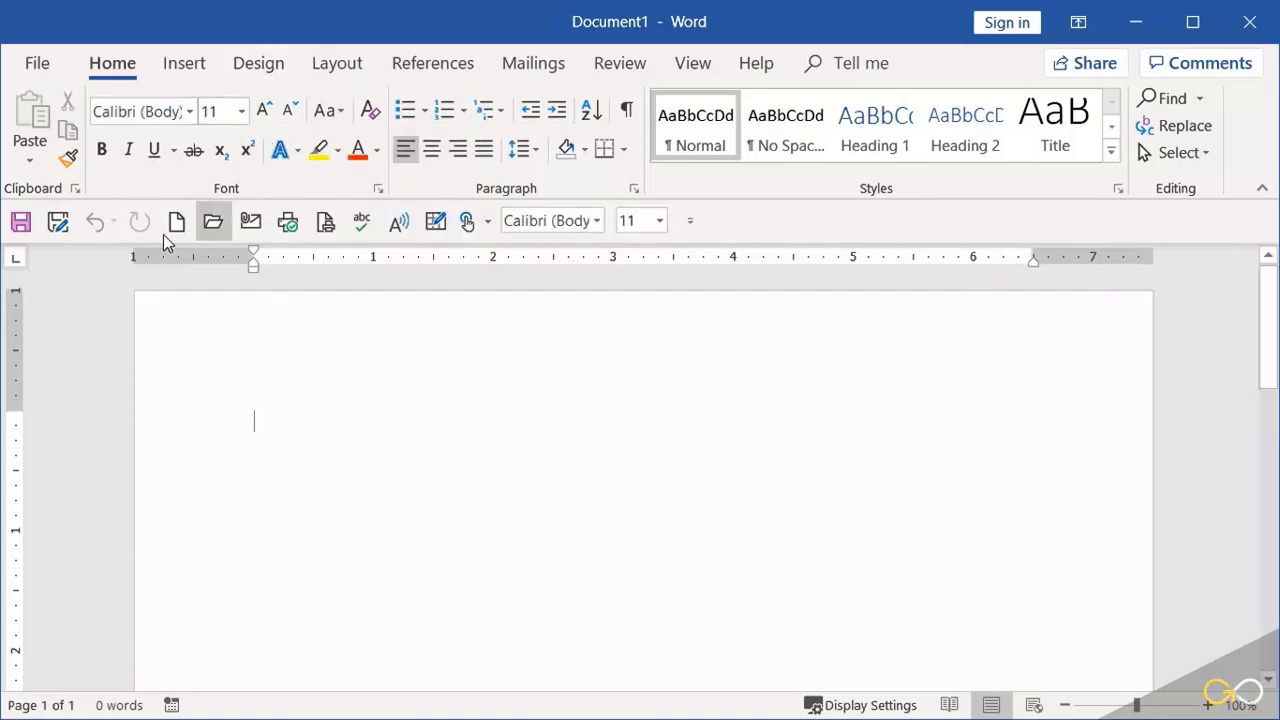
left_click(487, 221)
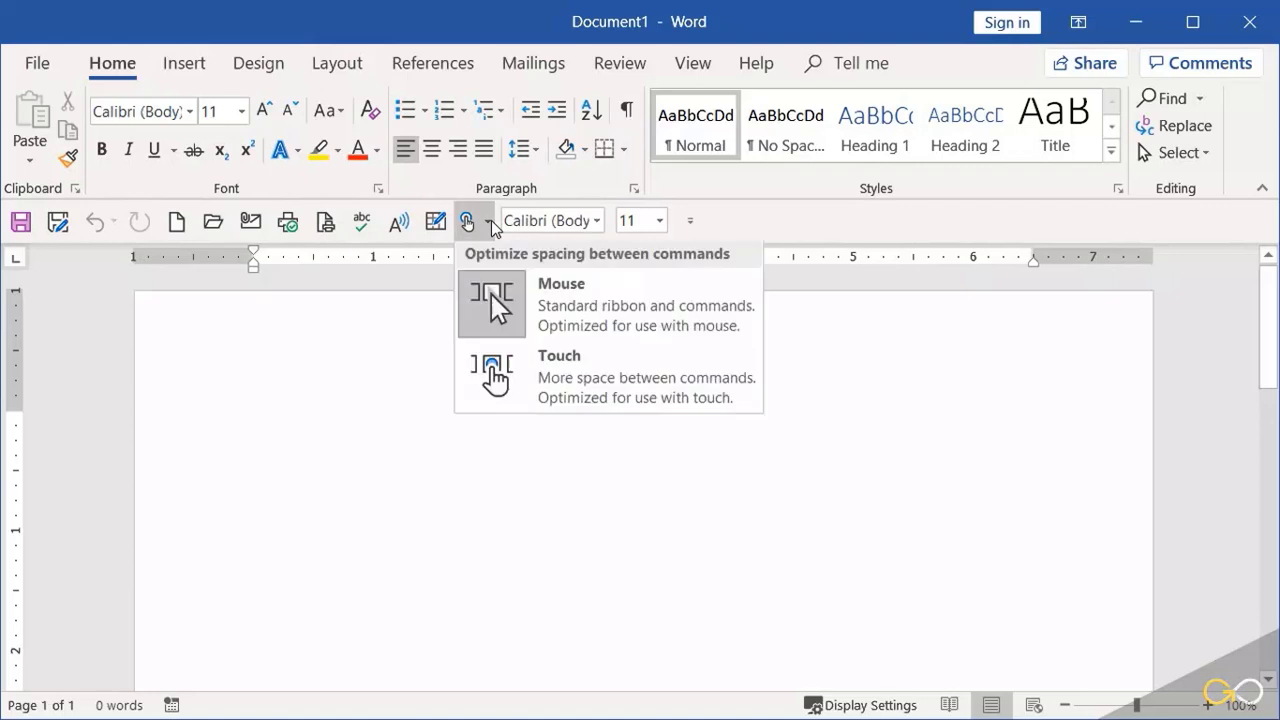
left_click(689, 221)
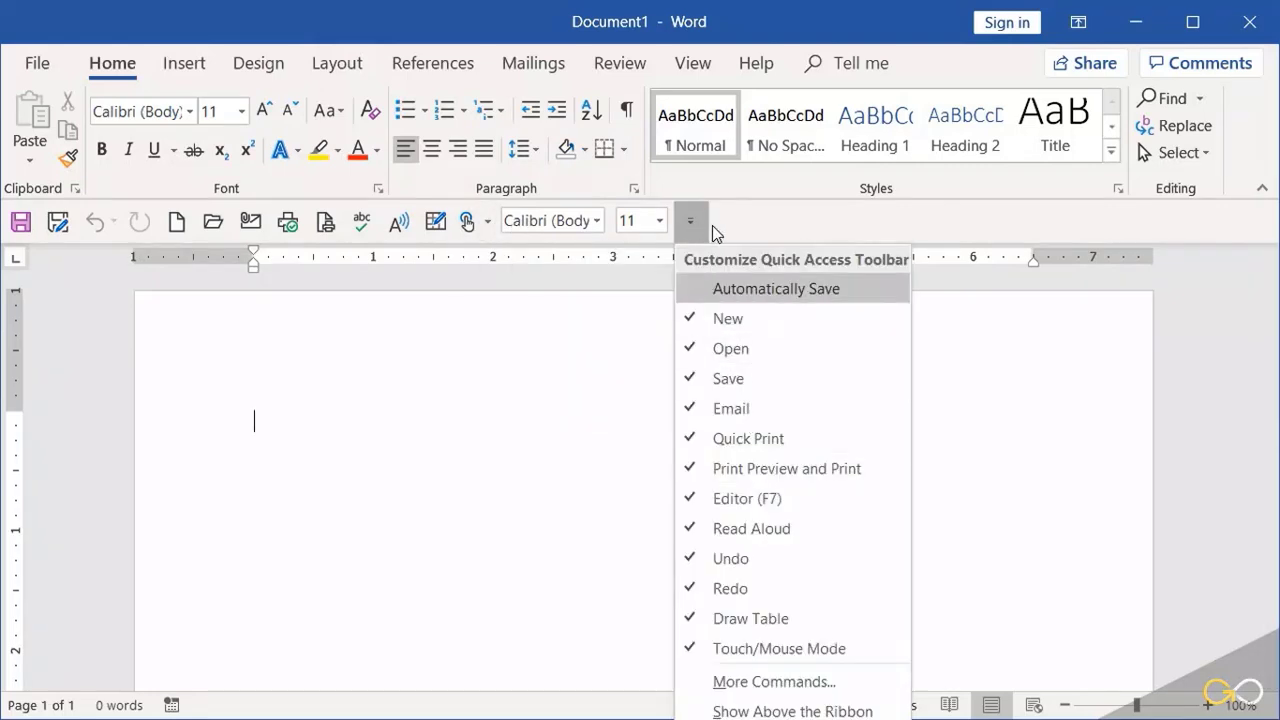
left_click(712, 225)
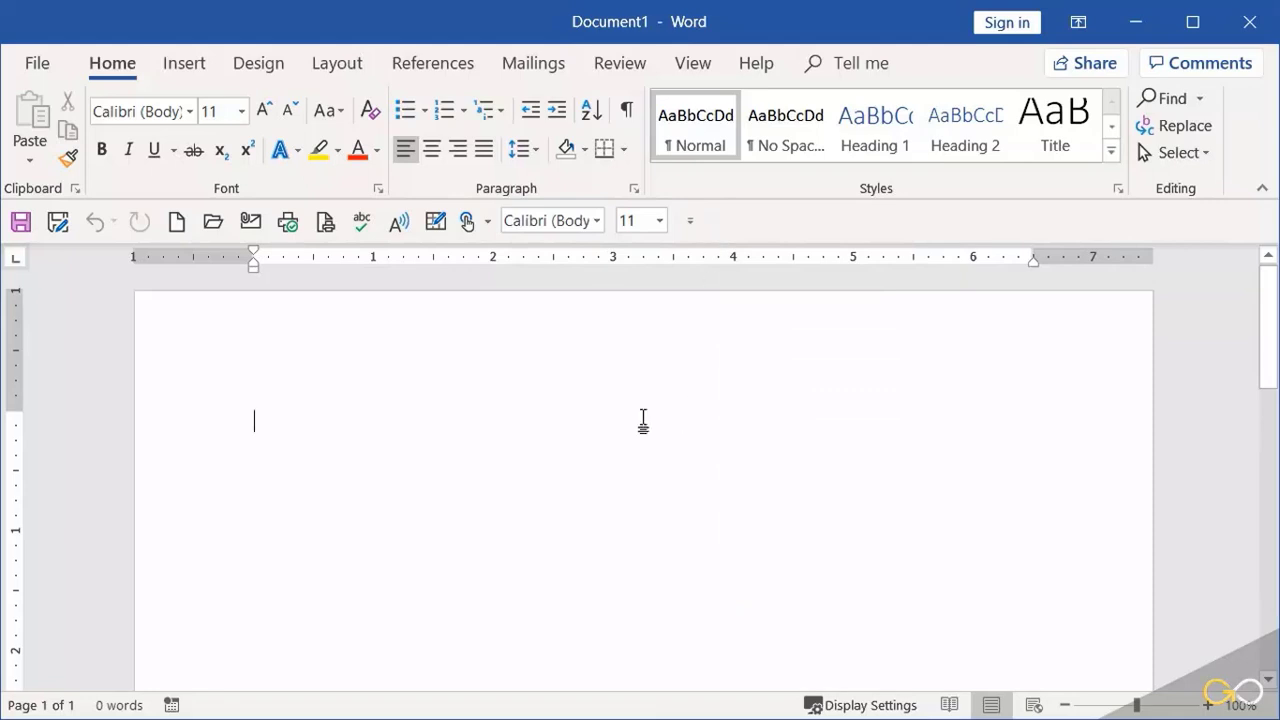